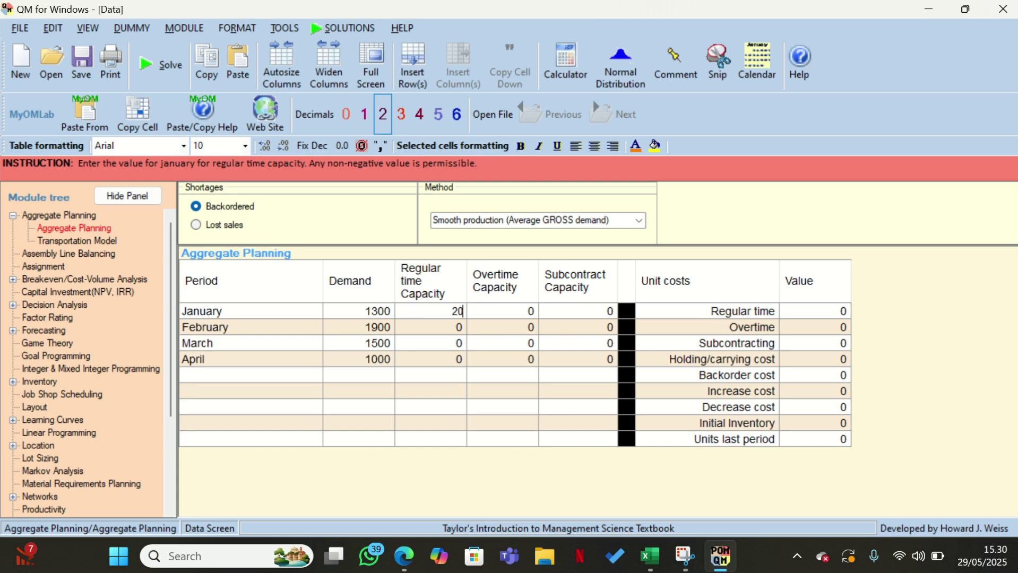
- Enter a regular time capacity of 2000 for each period from January to April
{"action": "key", "text": "Return"}
{"action": "type", "text": "2000"}
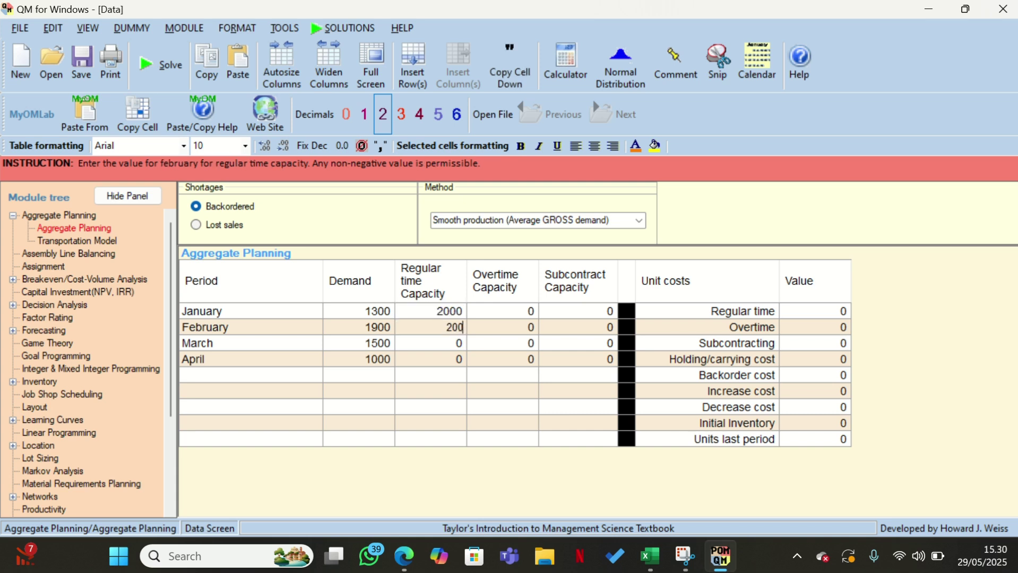
{"action": "key", "text": "Return"}
{"action": "type", "text": "2000"}
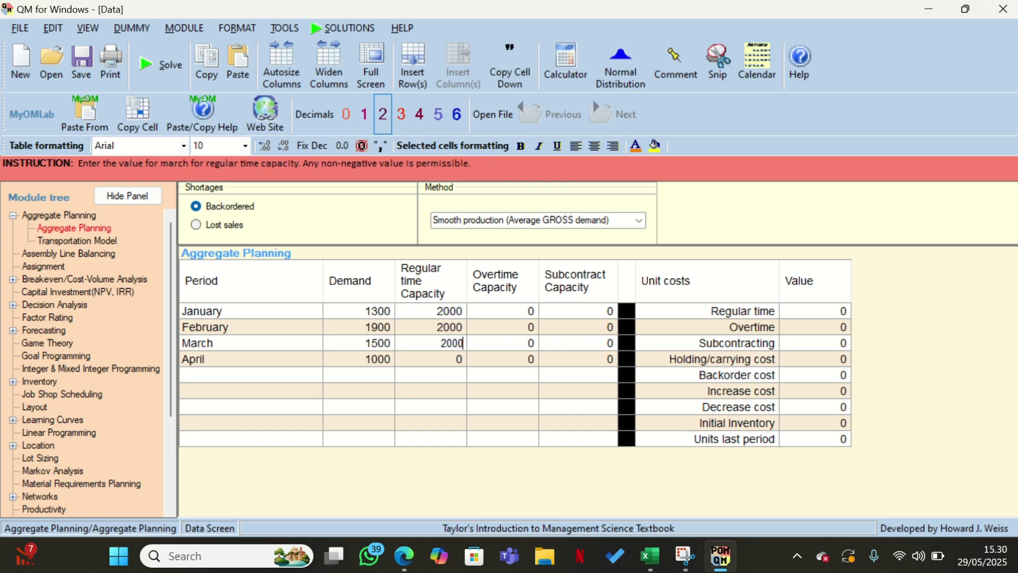
{"action": "key", "text": "Return"}
{"action": "type", "text": "2000"}
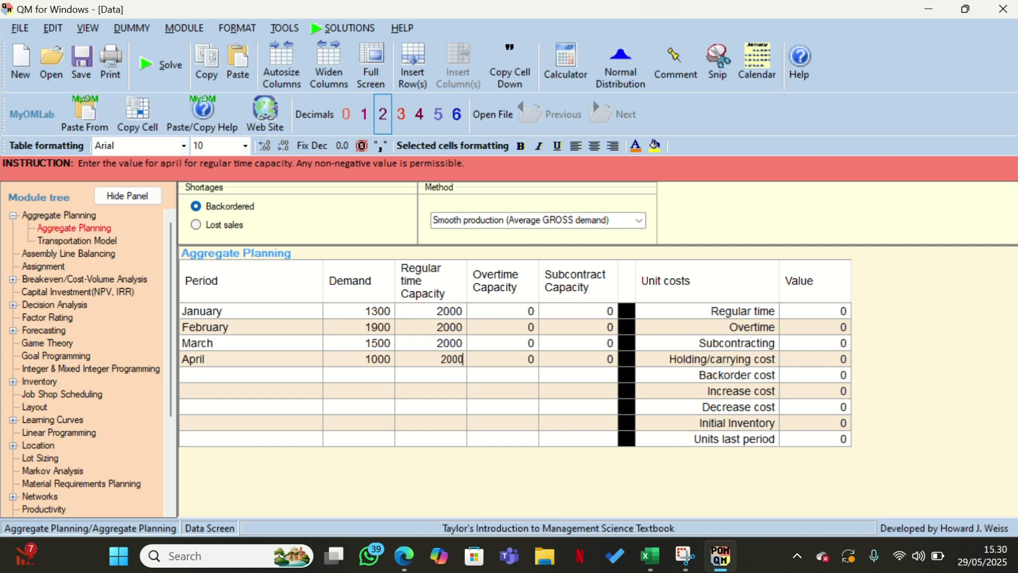
{"action": "key", "text": "Return"}
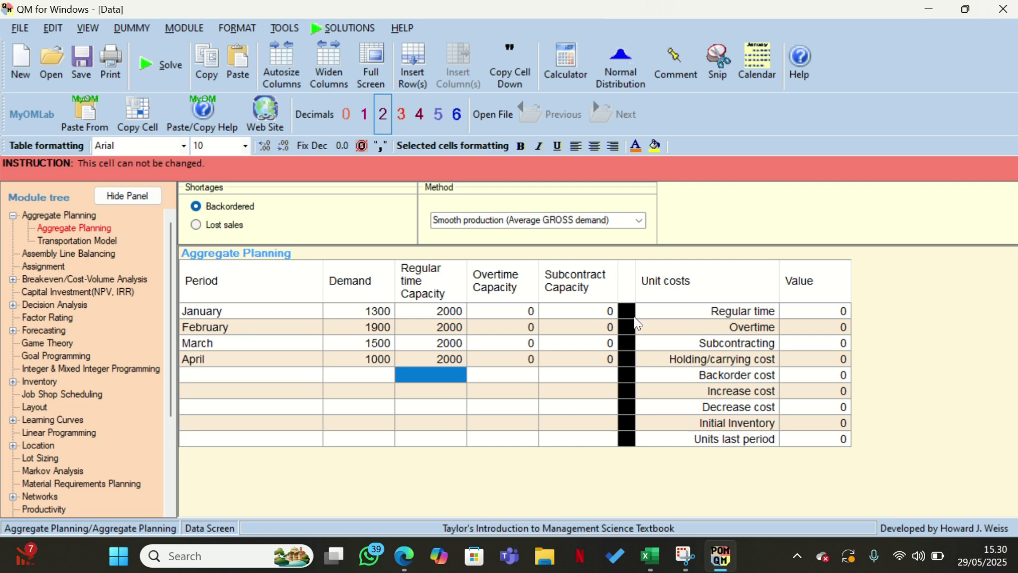
- Copy the costs and inventory values from Regular time cost to Units Last Periode in the Excel sheet into QM for Windows' unit cost values
{"action": "left_click", "coordinate": [829, 311]}
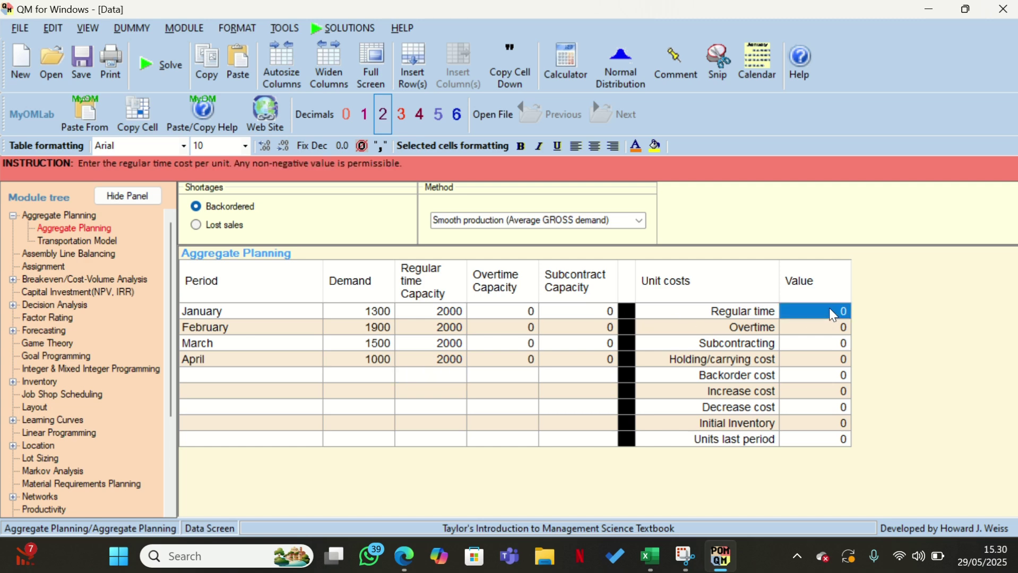
{"action": "left_click", "coordinate": [650, 557]}
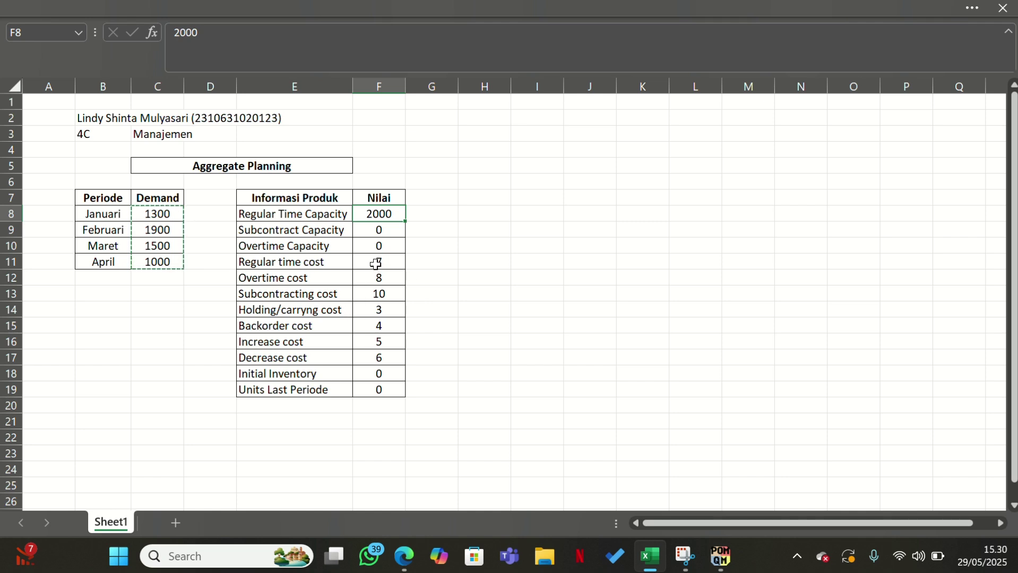
{"action": "left_click_drag", "start_coordinate": [377, 264], "coordinate": [383, 391]}
{"action": "key", "text": "ctrl+c"}
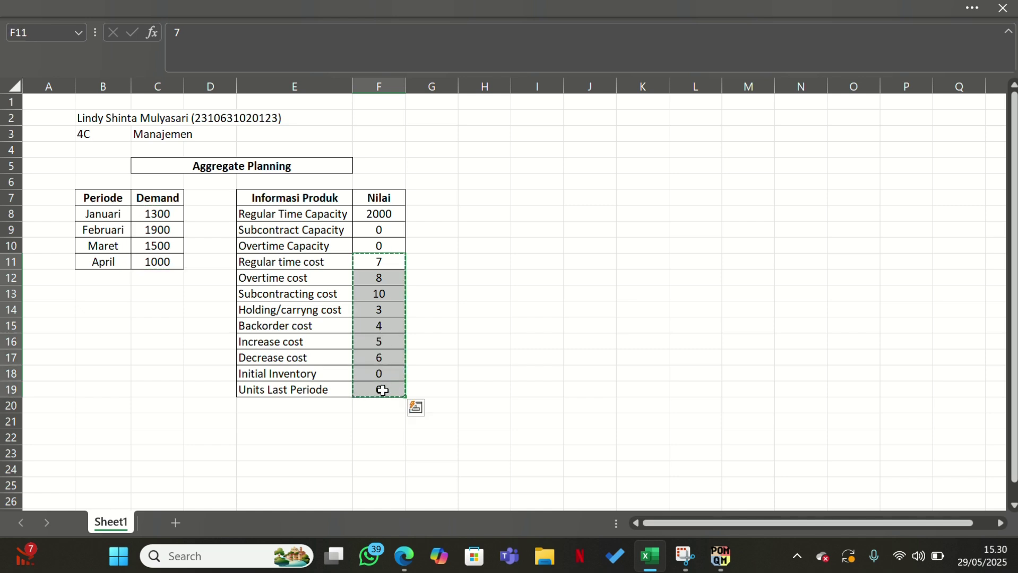
{"action": "left_click", "coordinate": [720, 557]}
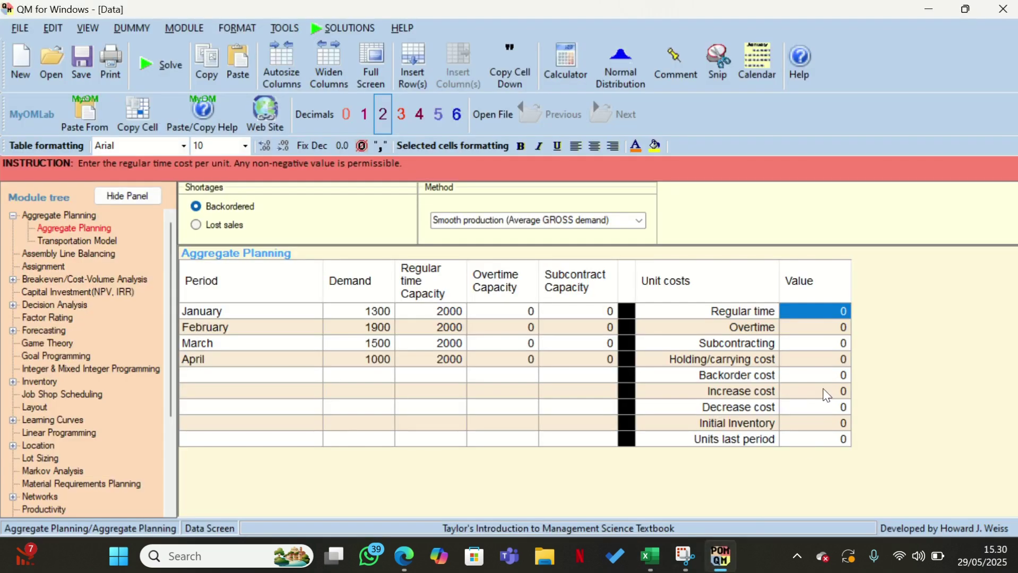
{"action": "key", "text": "ctrl+v"}
{"action": "left_click", "coordinate": [643, 220]}
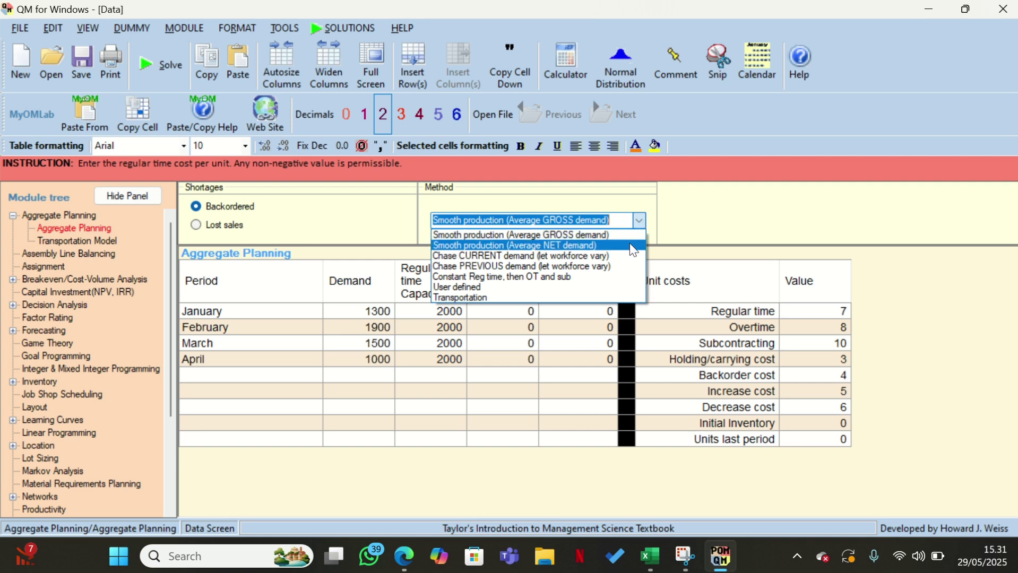
{"action": "left_click", "coordinate": [630, 245]}
{"action": "left_click", "coordinate": [636, 222]}
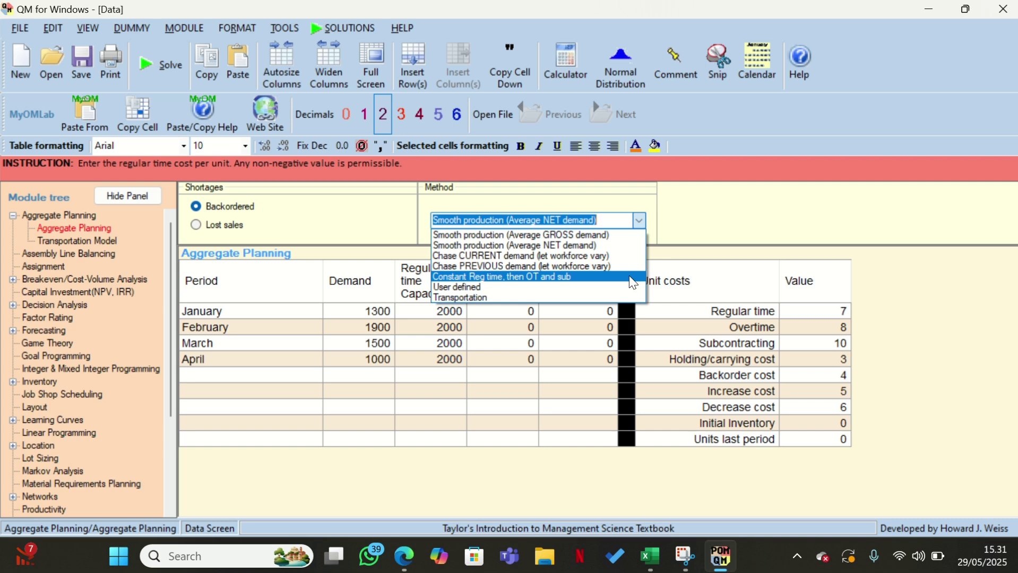
{"action": "left_click", "coordinate": [642, 221]}
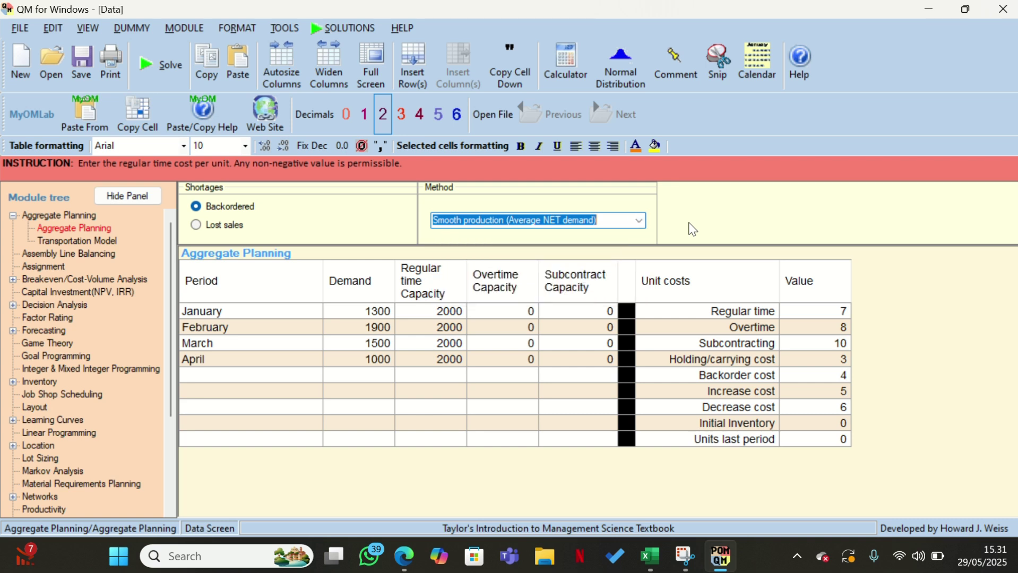
- Set the planning method to Smooth production (Average GROSS demand) and solve the problem with shortages backordered
{"action": "left_click", "coordinate": [642, 221]}
{"action": "left_click", "coordinate": [598, 236]}
{"action": "left_click", "coordinate": [161, 67]}
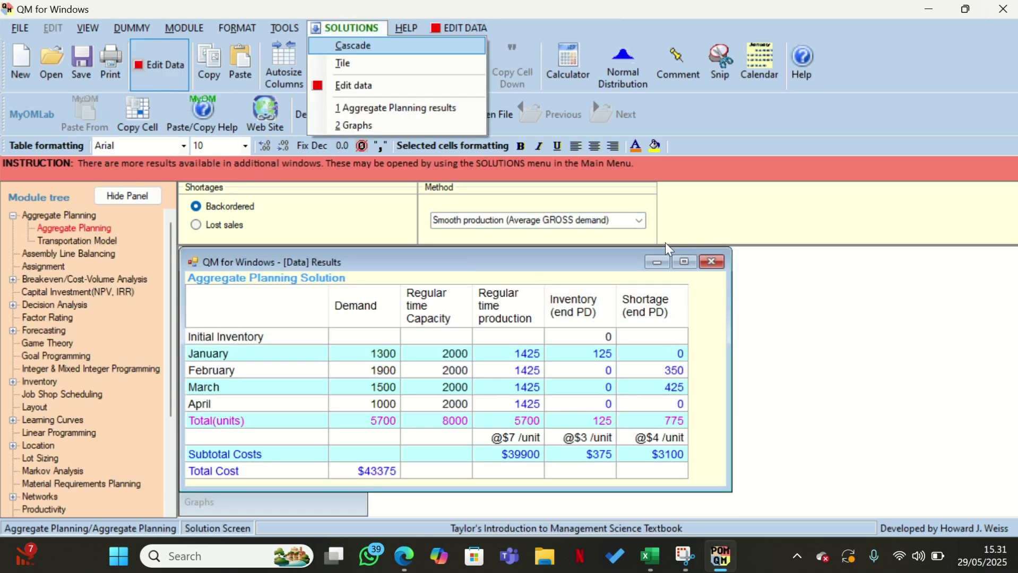
- Hide the module tree and dismiss the notice about restoring it
{"action": "left_click", "coordinate": [143, 191]}
{"action": "left_click", "coordinate": [142, 191]}
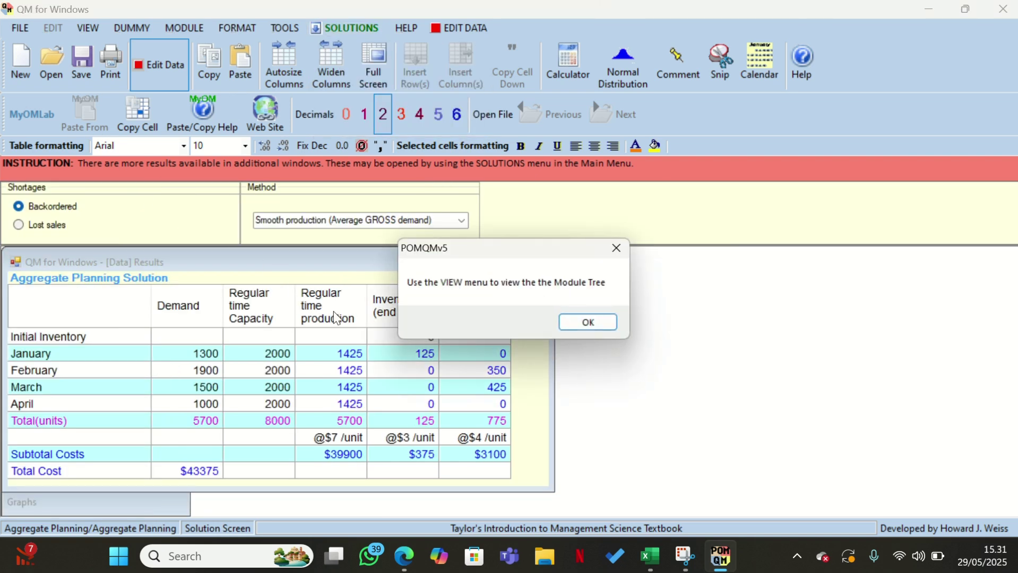
{"action": "left_click", "coordinate": [593, 320]}
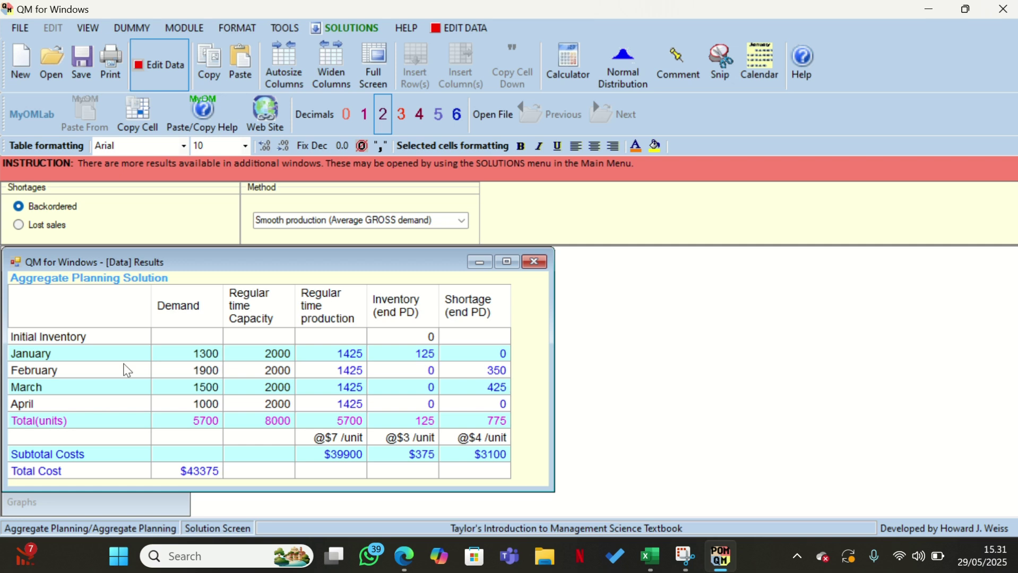
- Examine the solution's total cost, the production, inventory and shortage subtotals, and the monthly ending inventory and shortage figures
{"action": "left_click", "coordinate": [166, 473]}
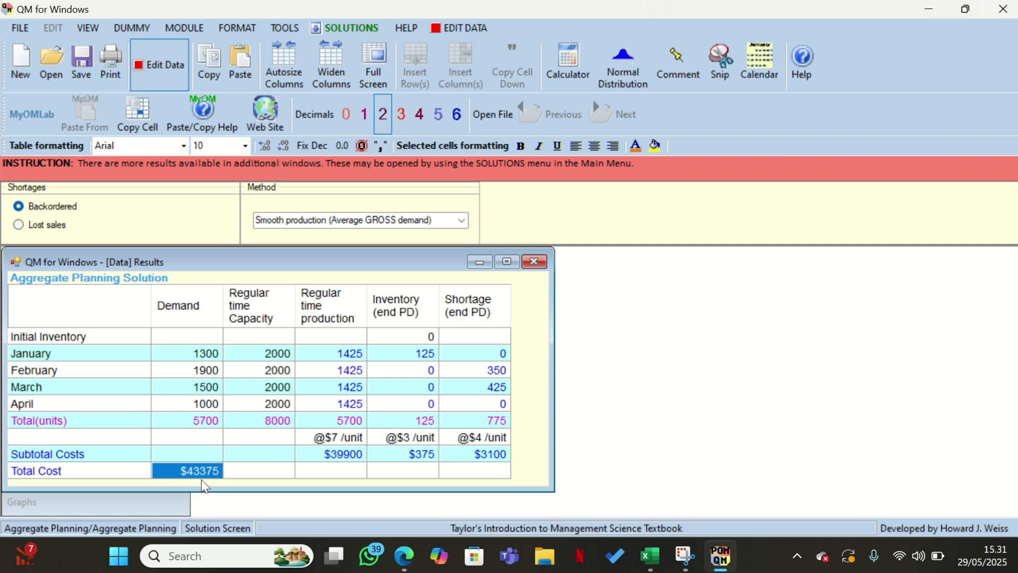
{"action": "left_click", "coordinate": [313, 454]}
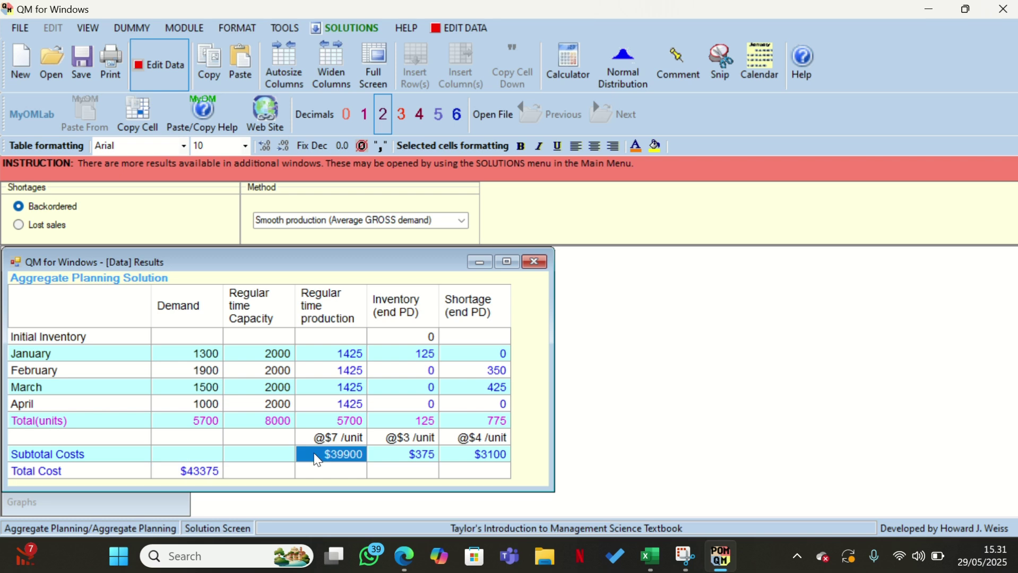
{"action": "left_click", "coordinate": [399, 460]}
{"action": "left_click", "coordinate": [399, 461]}
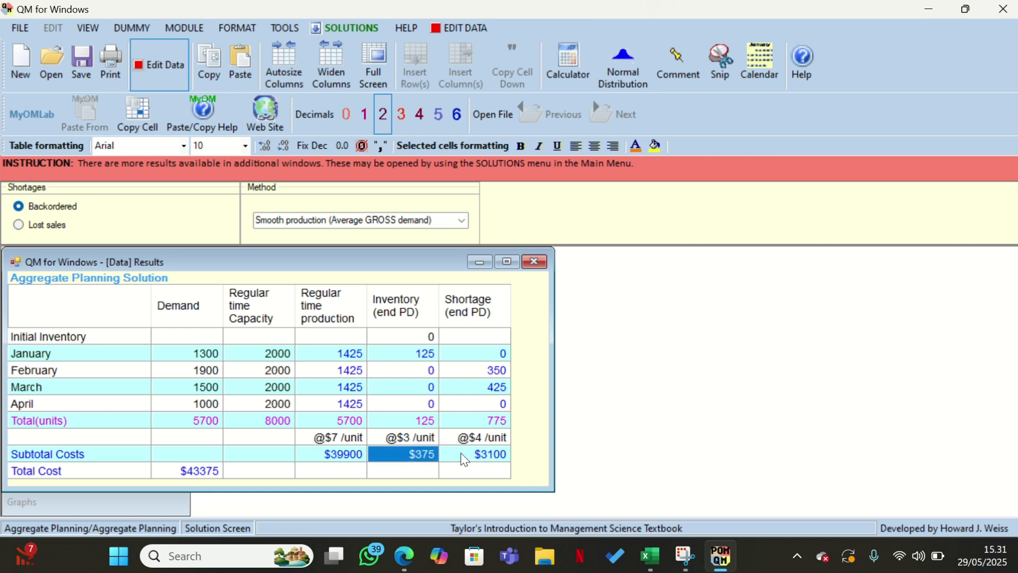
{"action": "left_click", "coordinate": [465, 461]}
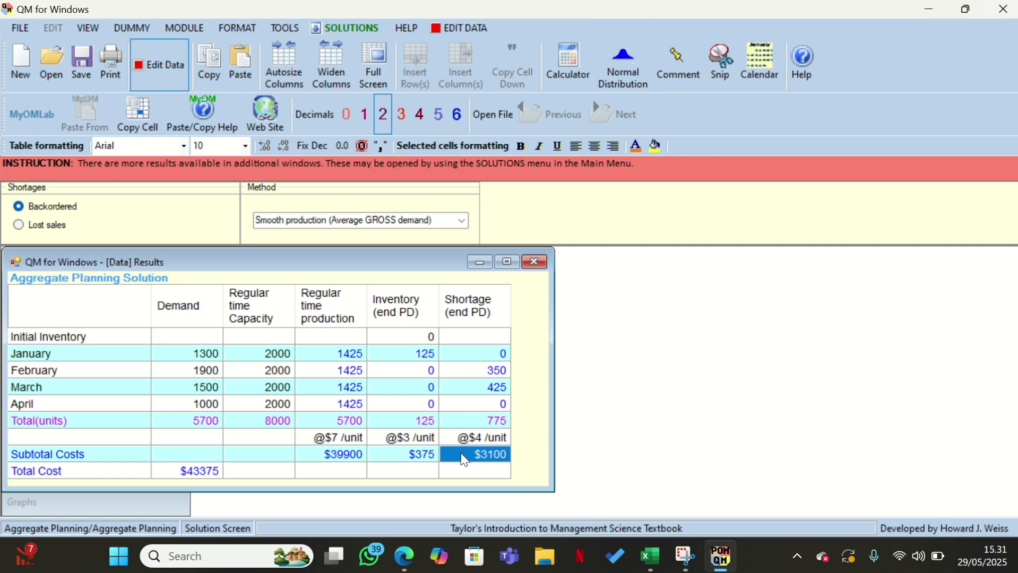
{"action": "left_click", "coordinate": [399, 358]}
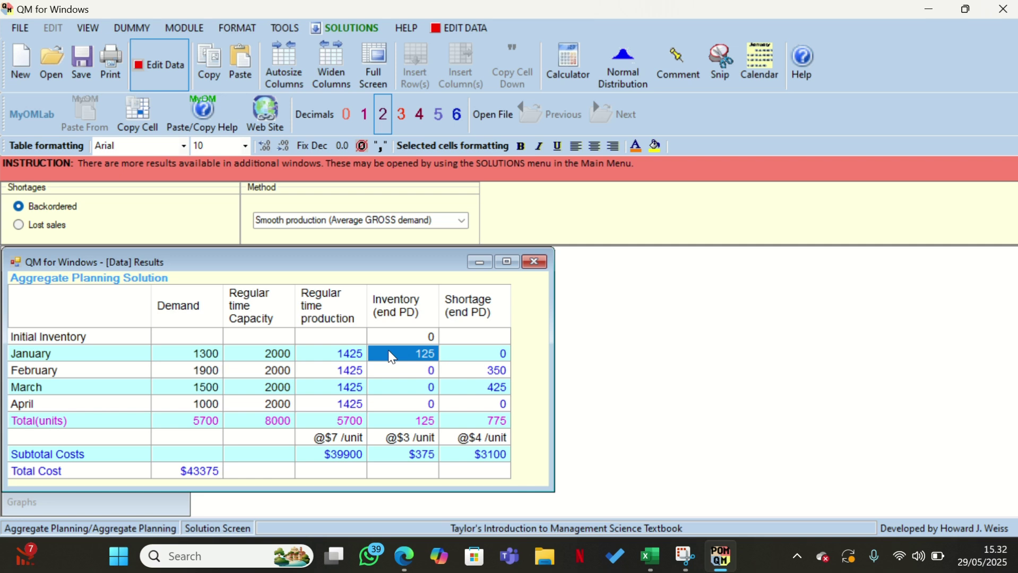
{"action": "left_click", "coordinate": [394, 378]}
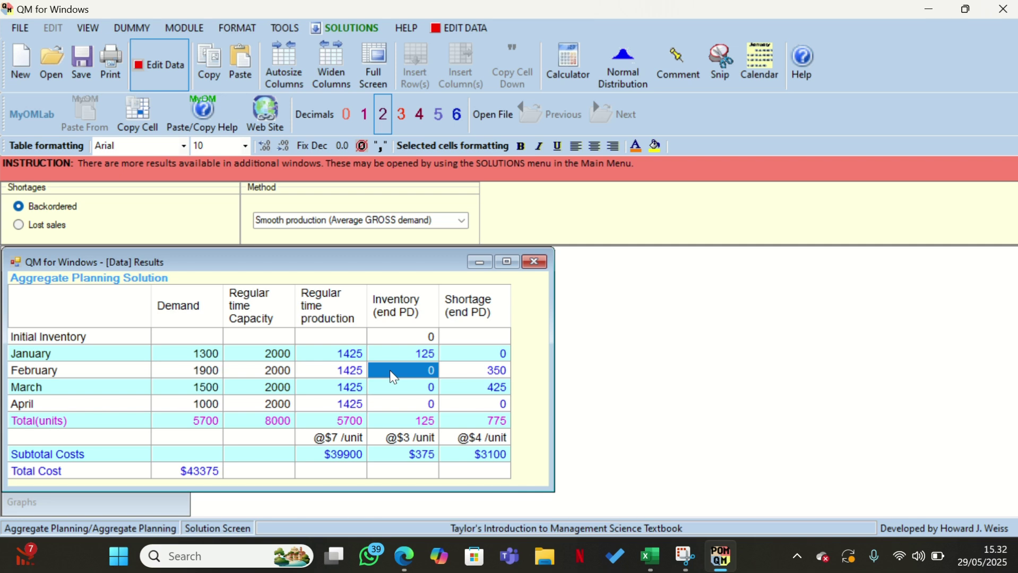
{"action": "left_click", "coordinate": [453, 376]}
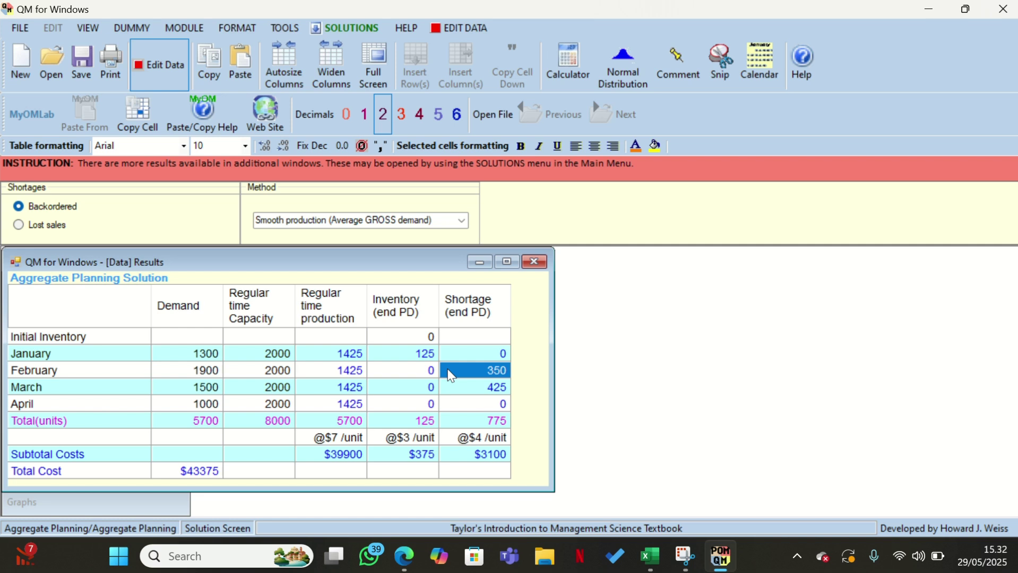
{"action": "left_click", "coordinate": [453, 396]}
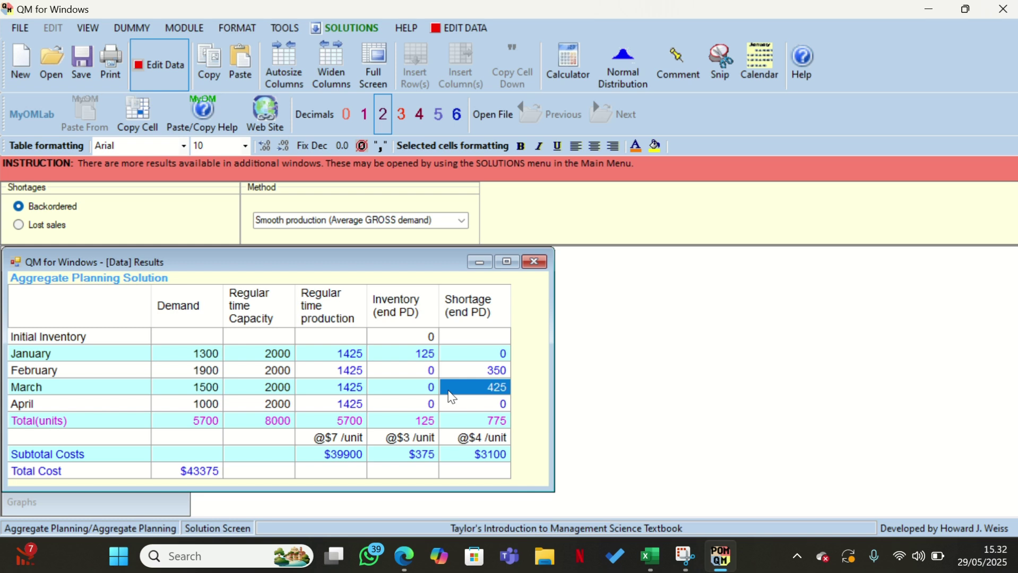
{"action": "left_click", "coordinate": [429, 33]}
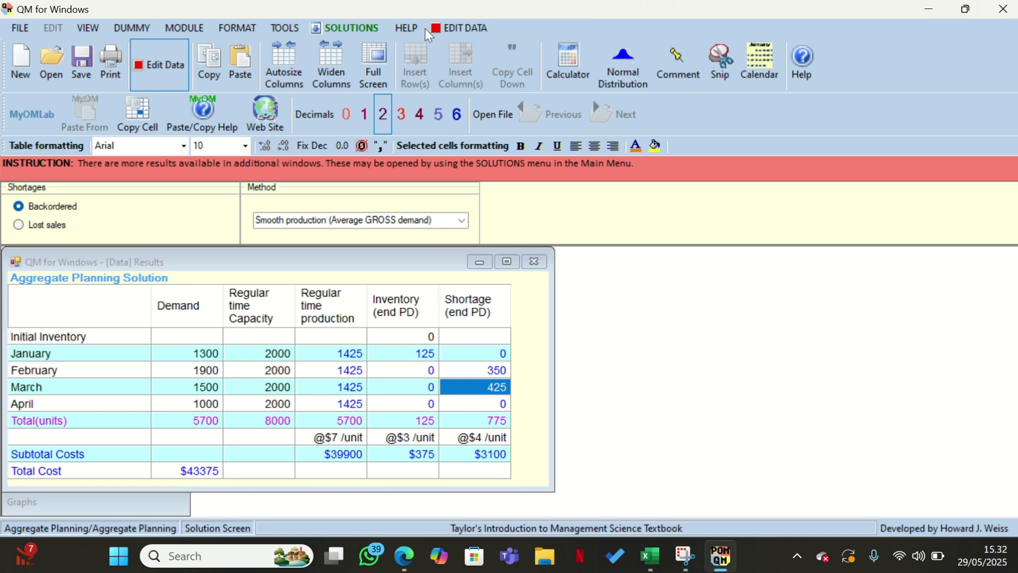
{"action": "key", "text": "super+shift+s"}
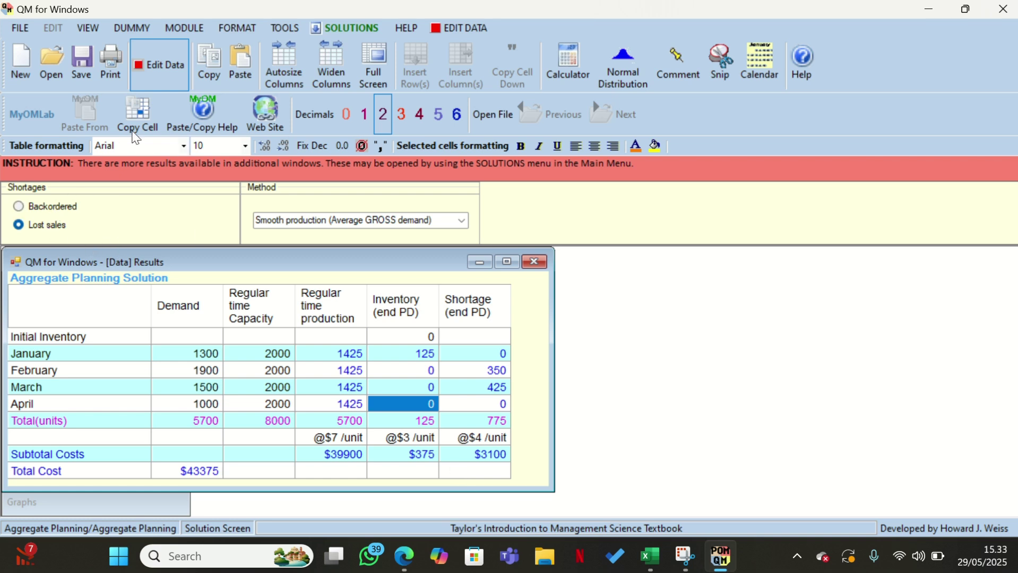
- Return to the data and solve the gross-demand plan again with shortages treated as Lost sales
{"action": "left_click", "coordinate": [150, 78]}
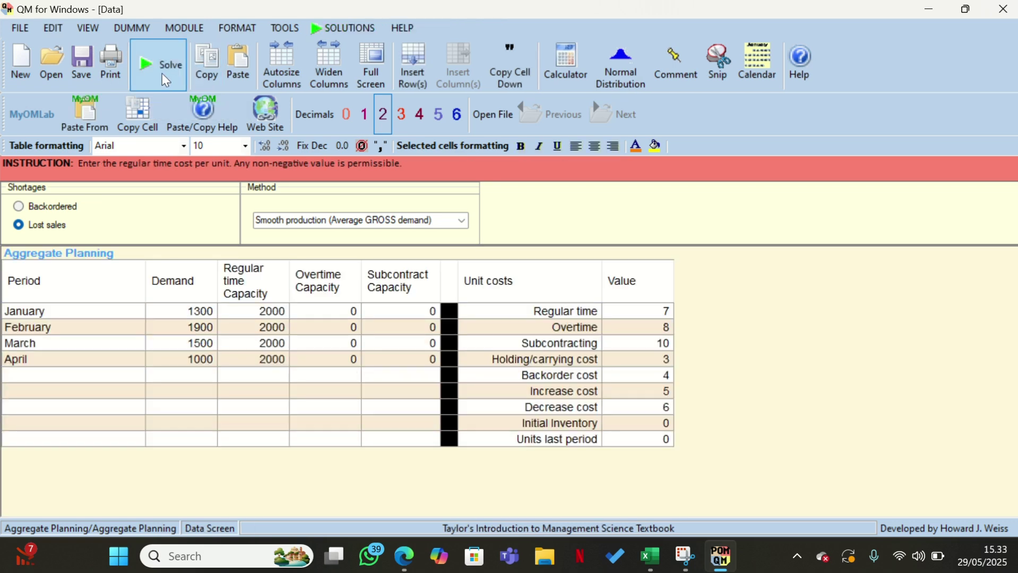
{"action": "left_click", "coordinate": [163, 75]}
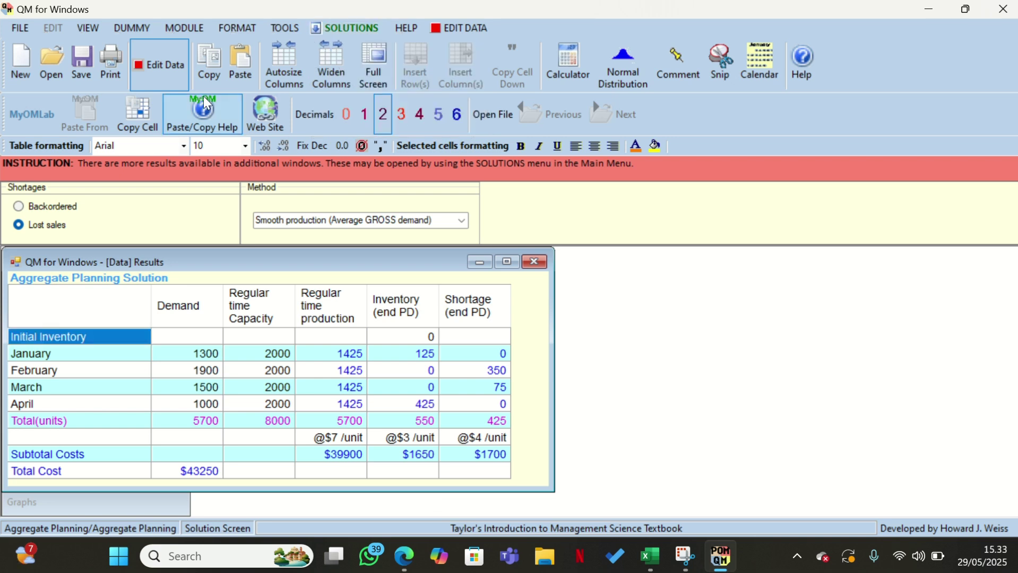
- Return to the data, set the method to Smooth production (Average NET demand) with Backordered shortages, and solve
{"action": "left_click", "coordinate": [159, 65]}
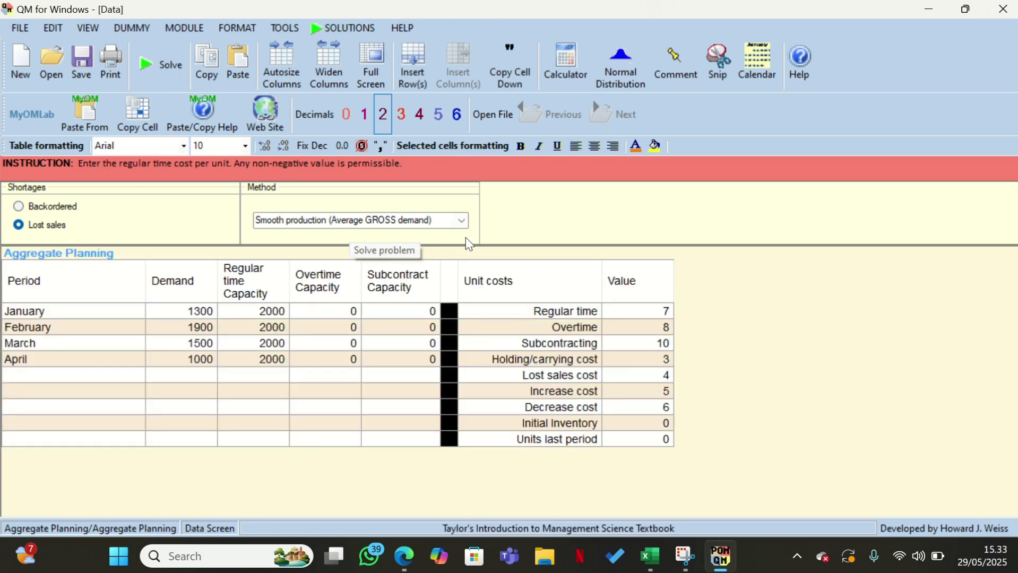
{"action": "left_click", "coordinate": [464, 226]}
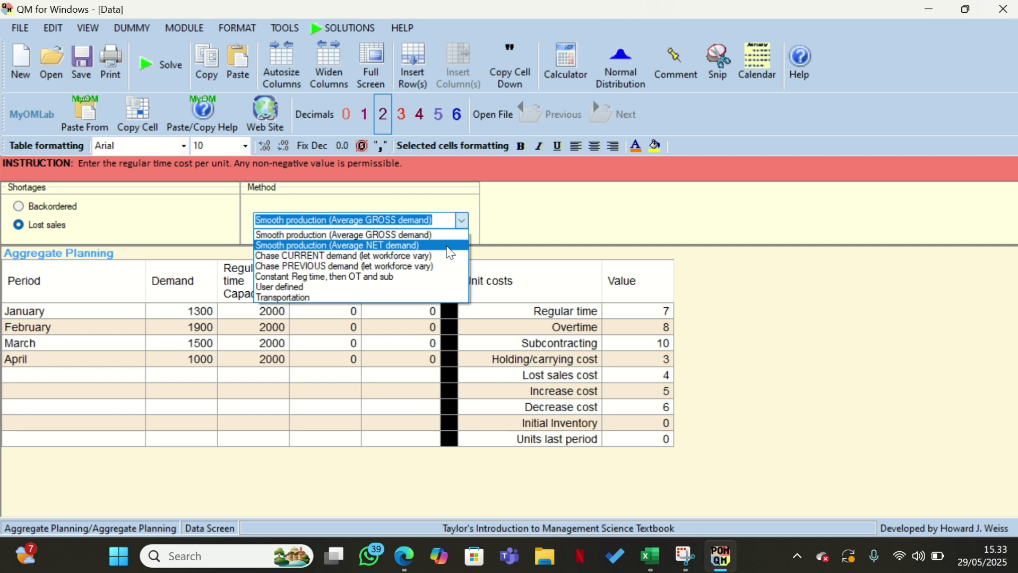
{"action": "left_click", "coordinate": [452, 247]}
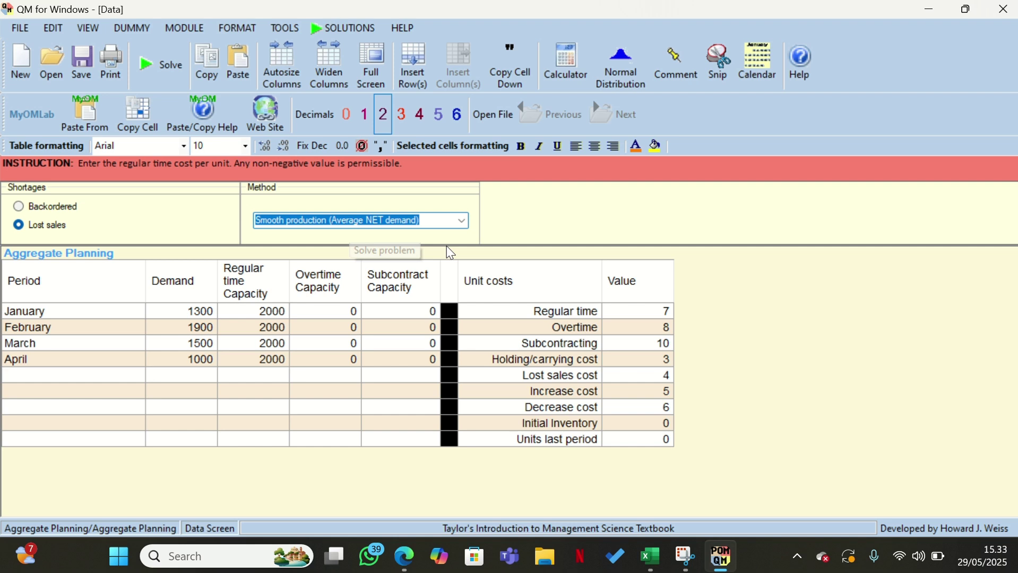
{"action": "left_click", "coordinate": [68, 207]}
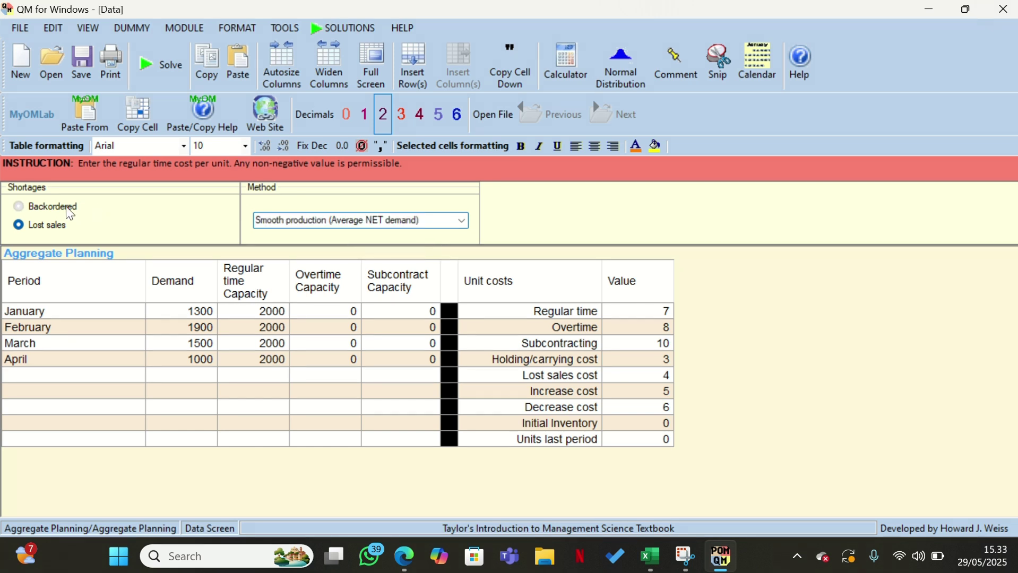
{"action": "left_click", "coordinate": [161, 55]}
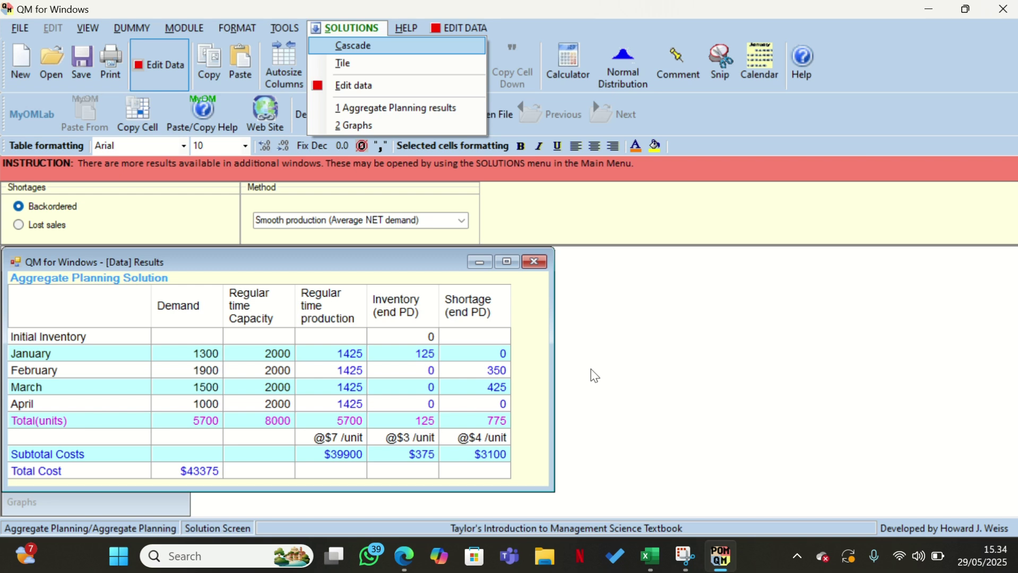
- Solve the plan with the Chase CURRENT demand method, followed by the Chase PREVIOUS demand method
{"action": "left_click", "coordinate": [464, 222]}
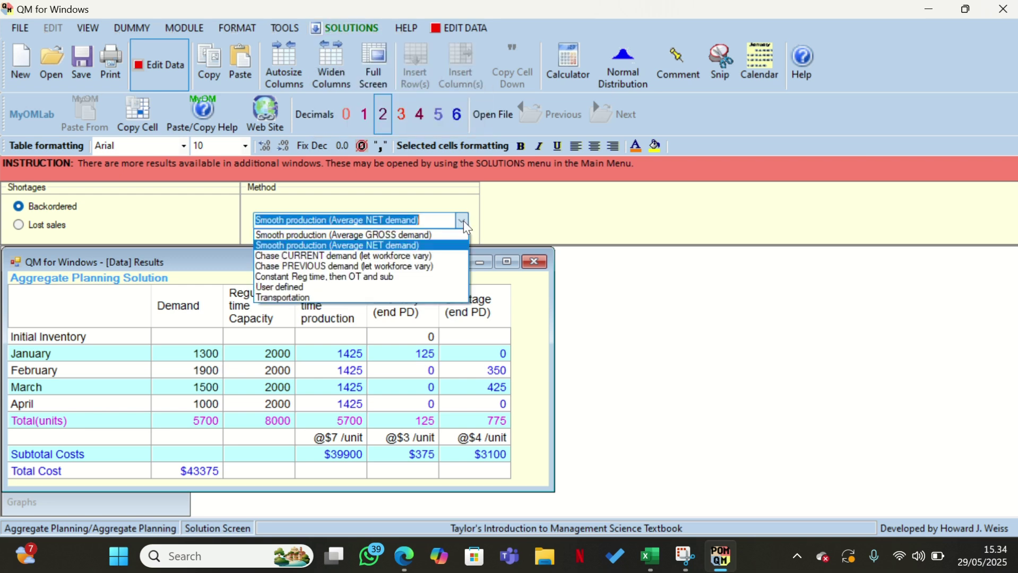
{"action": "left_click", "coordinate": [423, 257]}
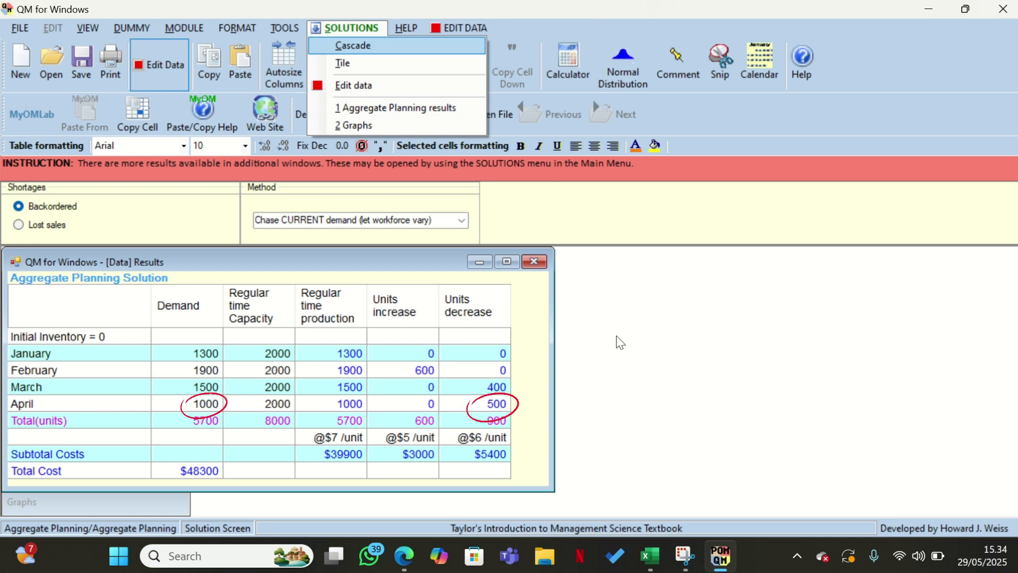
{"action": "left_click", "coordinate": [463, 220]}
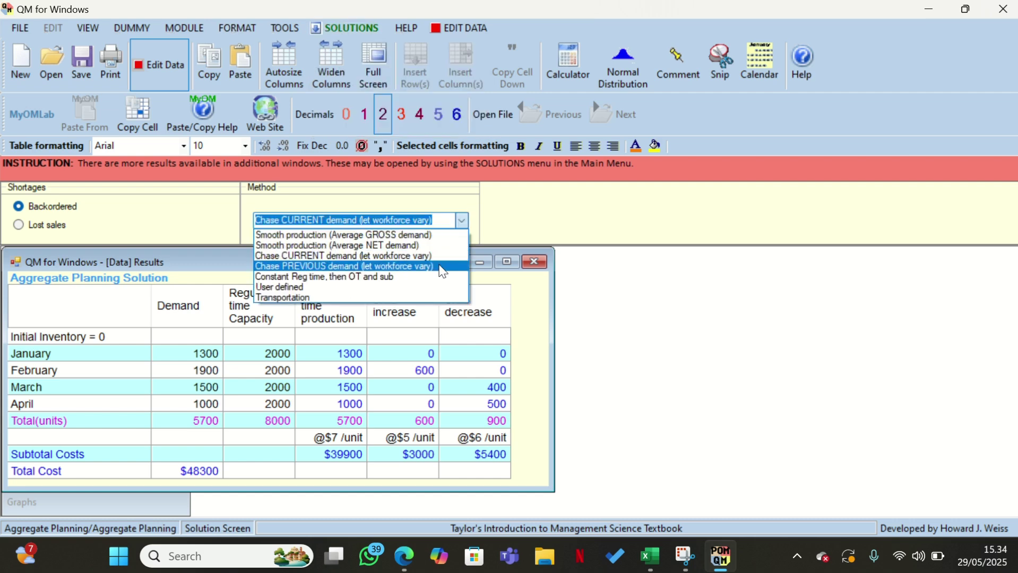
{"action": "left_click", "coordinate": [440, 267]}
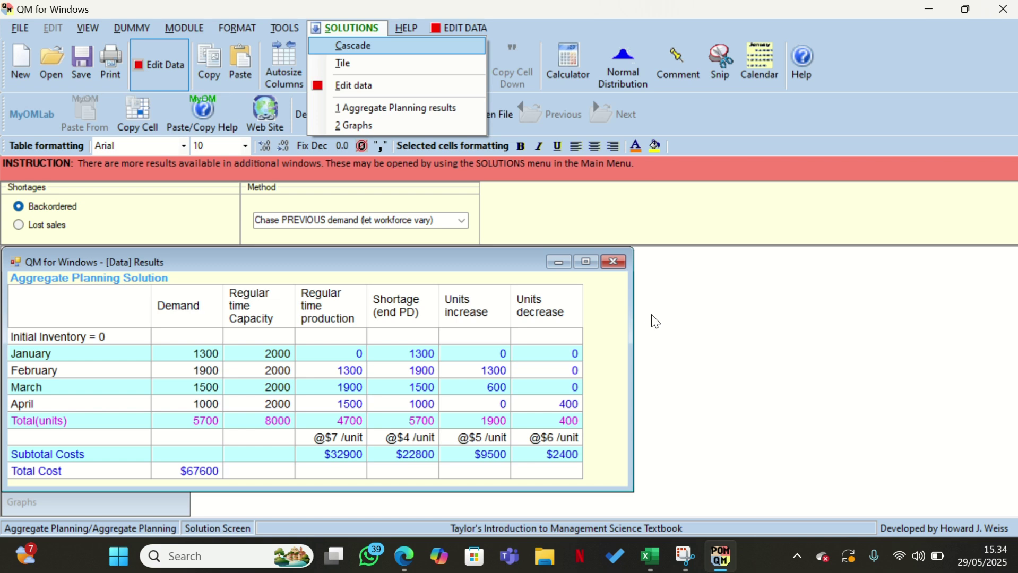
- Change the method to Constant Reg time, then OT and sub, accept the capacity notice and solve the plan
{"action": "left_click", "coordinate": [463, 221]}
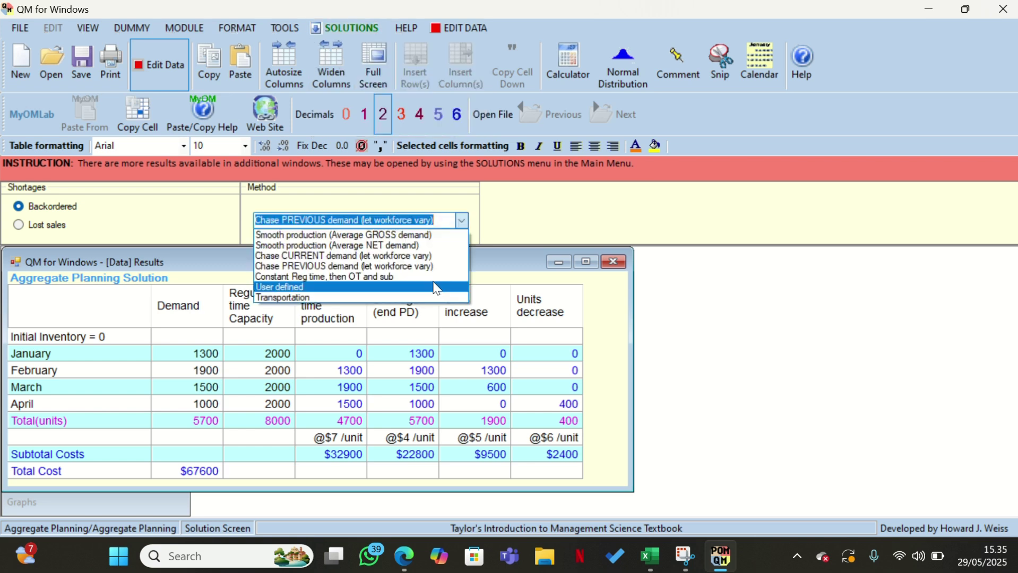
{"action": "left_click", "coordinate": [444, 277]}
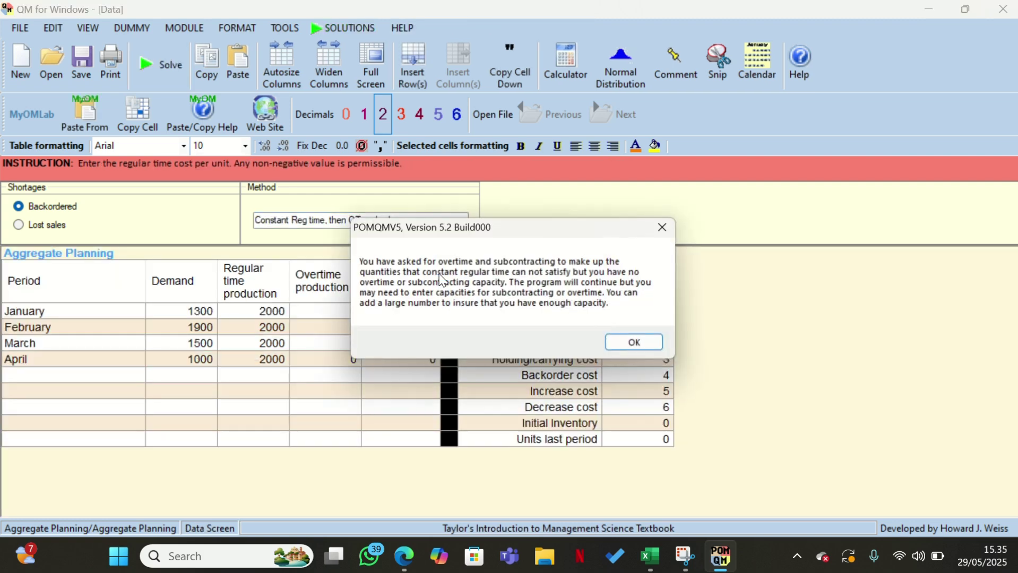
{"action": "left_click", "coordinate": [642, 341]}
{"action": "left_click", "coordinate": [180, 78]}
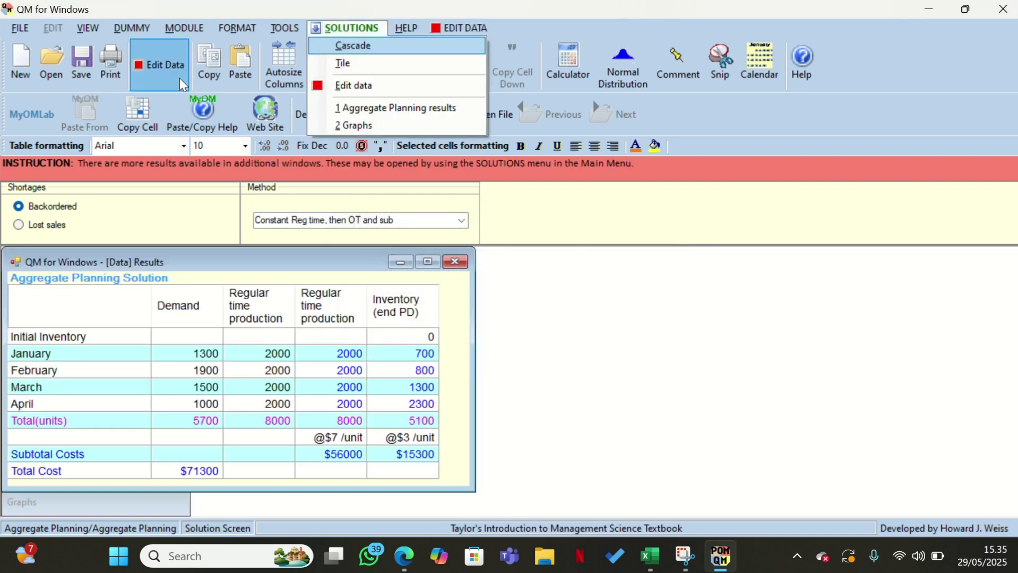